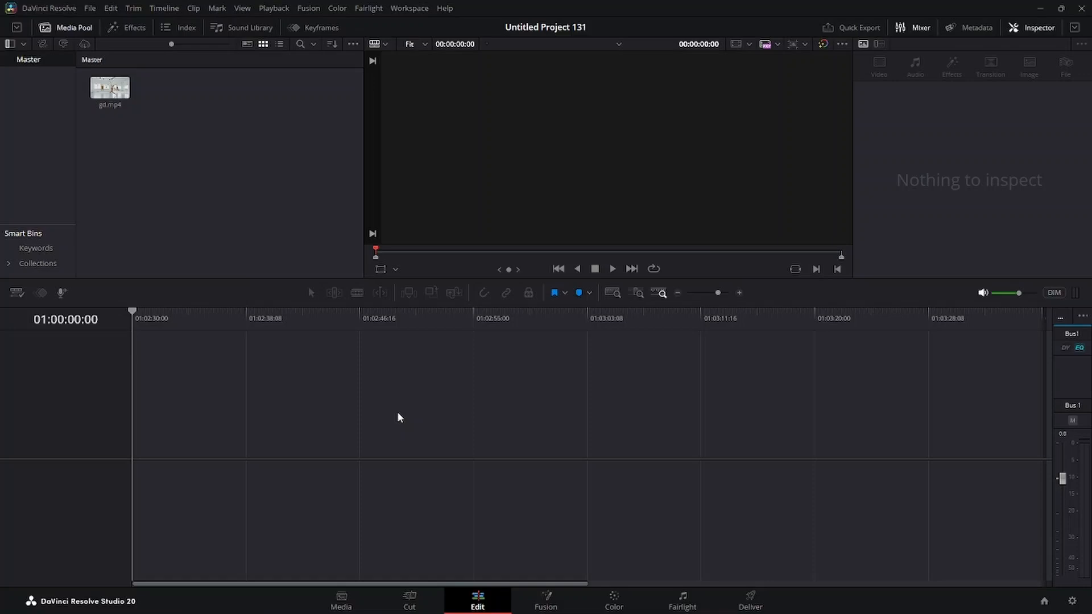
Place gd.mp4 at the start of a new timeline and duplicate the clip onto Video 2, with the playhead at 01:00:06:00
left_click(106, 89)
left_click_drag(106, 90, 139, 442)
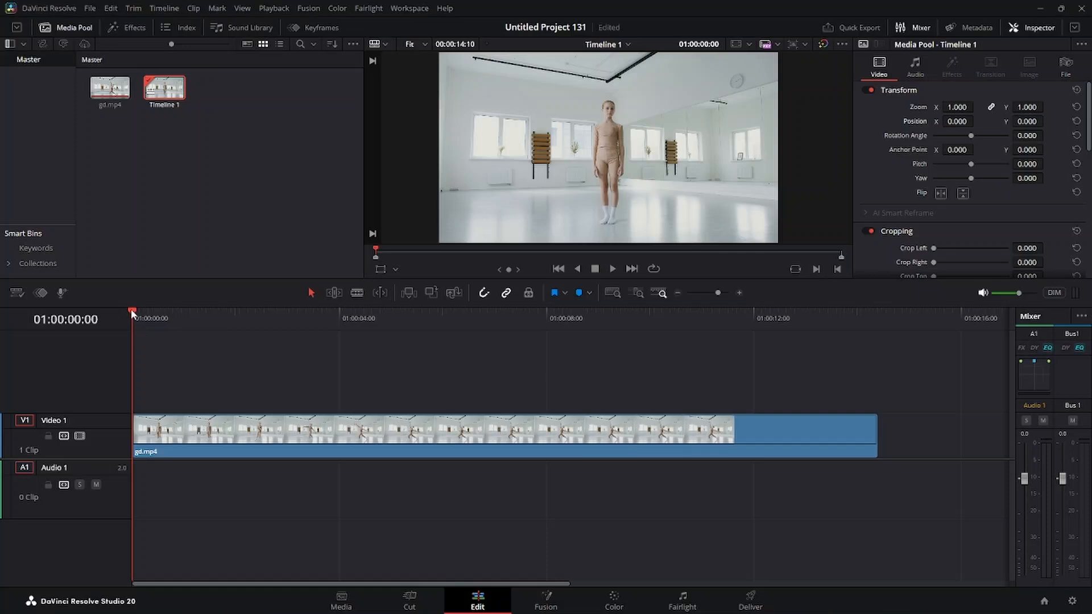
left_click_drag(131, 308, 444, 331)
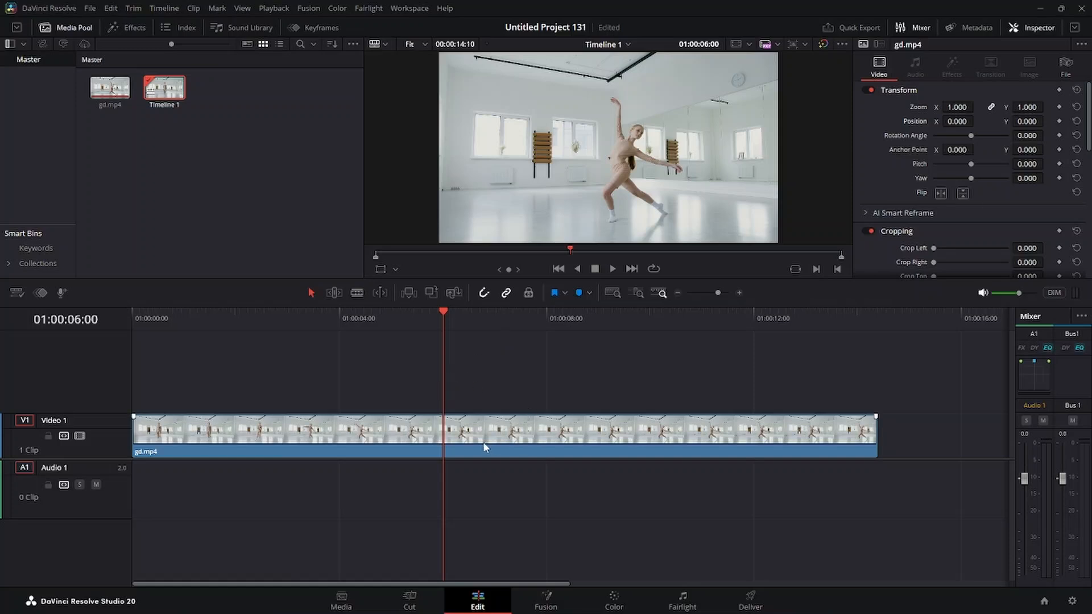
left_click_drag(484, 448, 480, 405)
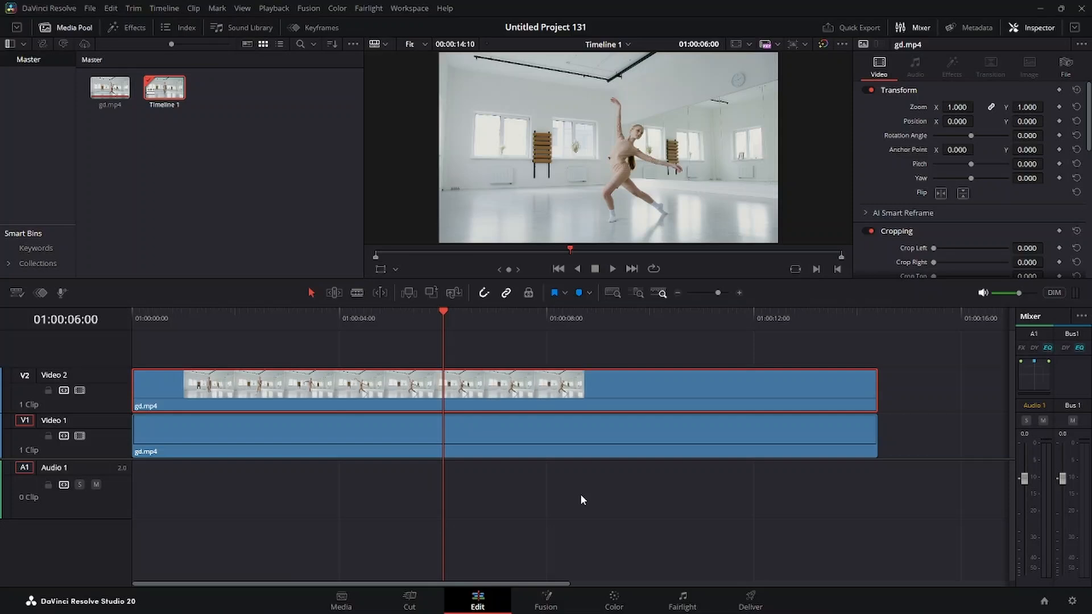
Switch to the Color page and add a circular power window to the Video 2 clip's node
left_click(613, 601)
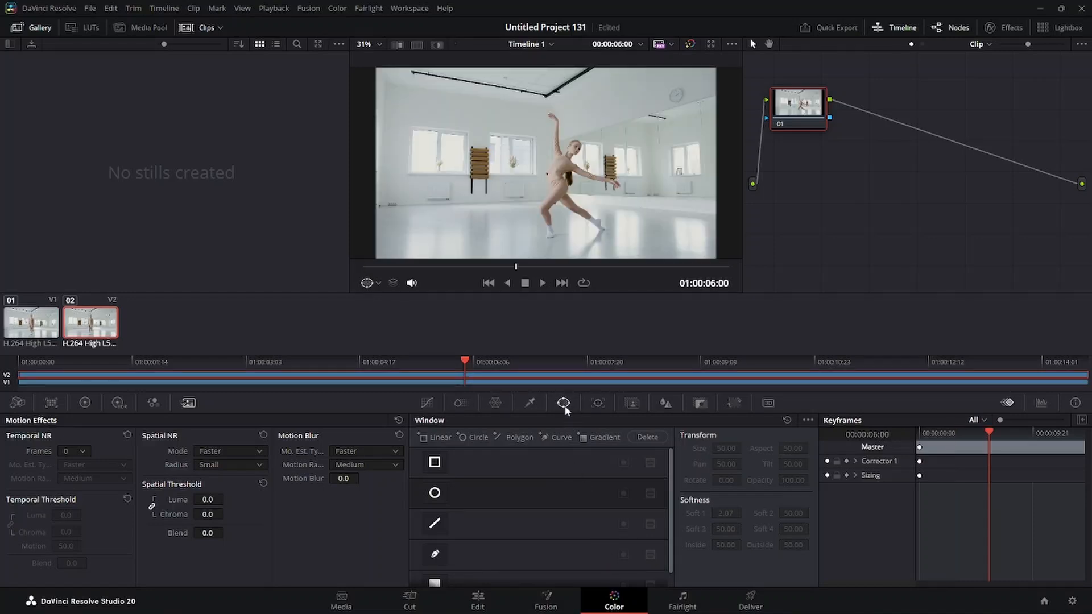
left_click(598, 402)
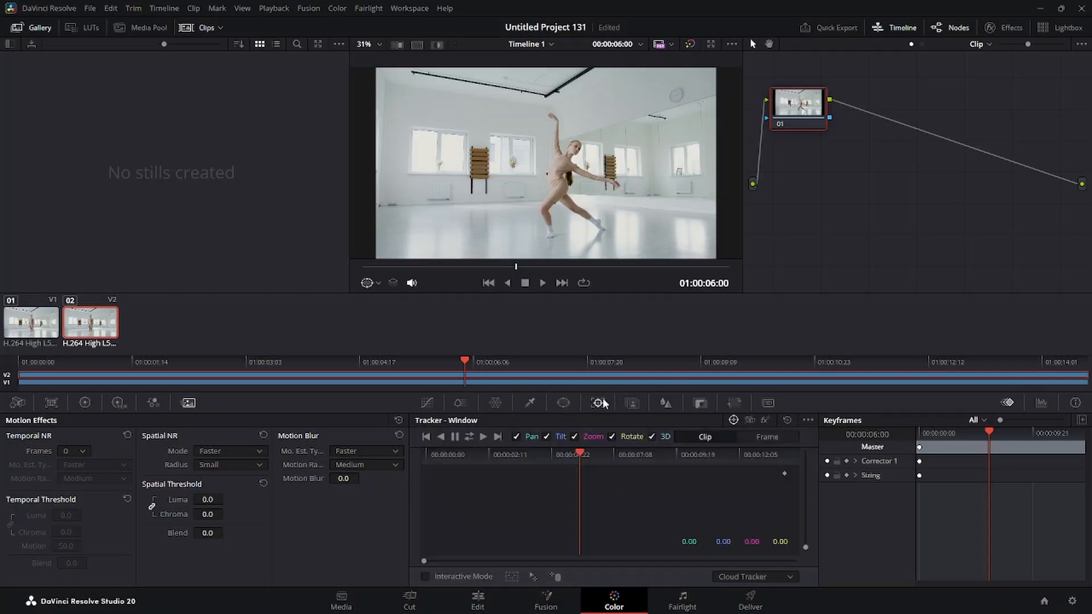
left_click(563, 403)
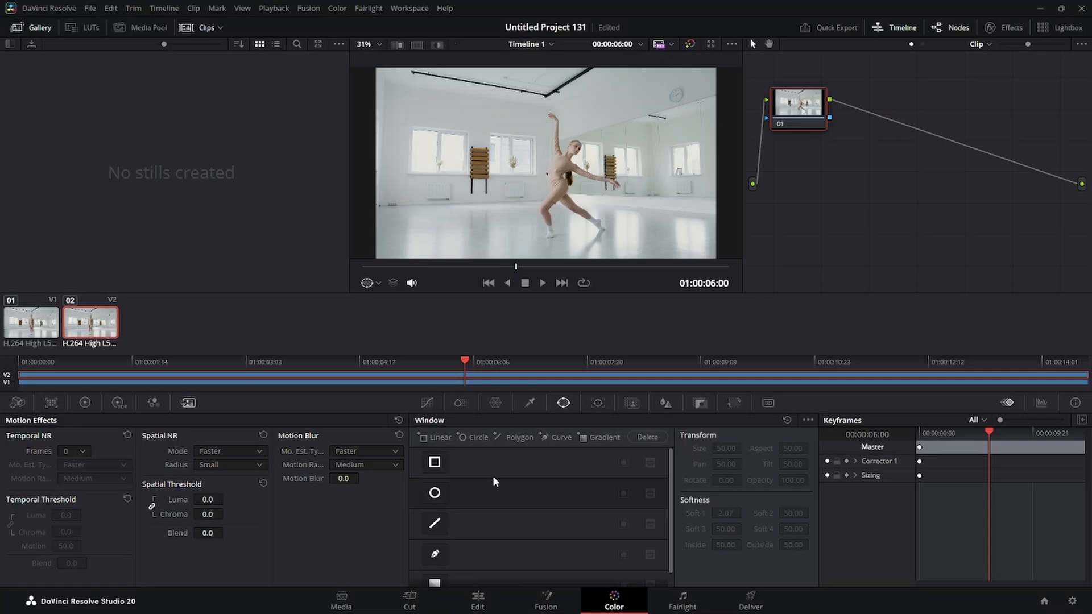
left_click(435, 494)
left_click(435, 494)
left_click(434, 462)
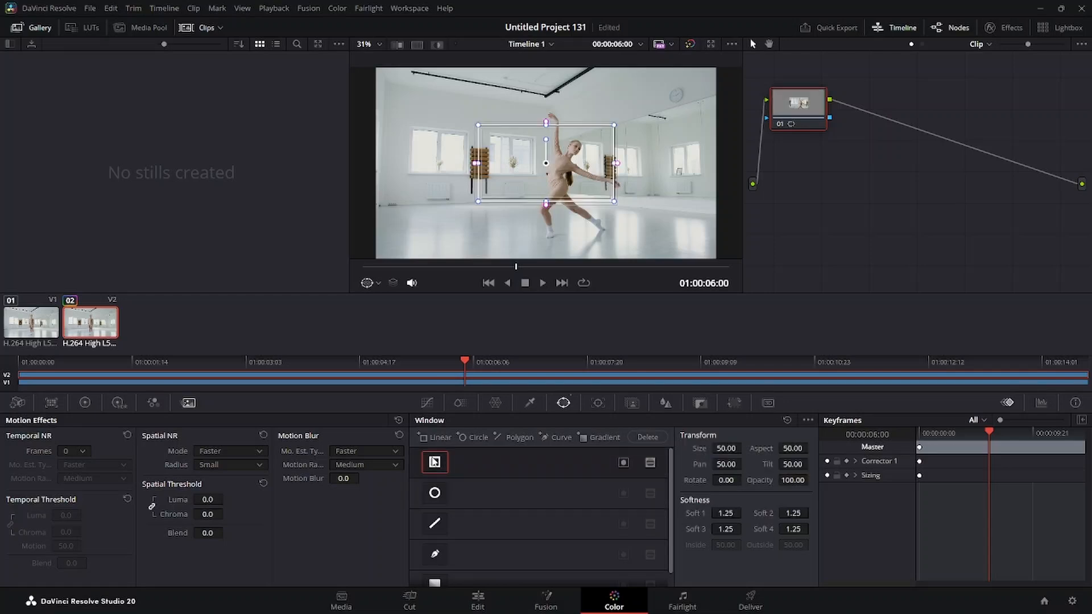
left_click(442, 465)
left_click(437, 494)
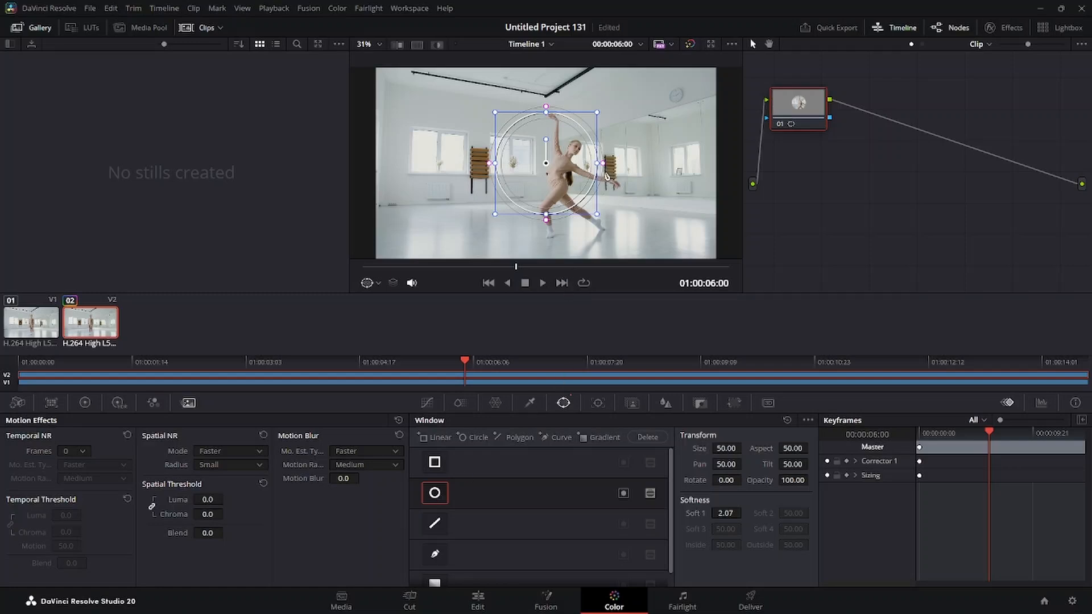
Shrink the circle window around the dancer's head, at about Pan 51.84 and Tilt 50.86, with softness 0
left_click_drag(604, 166, 567, 152)
left_click_drag(625, 206, 592, 170)
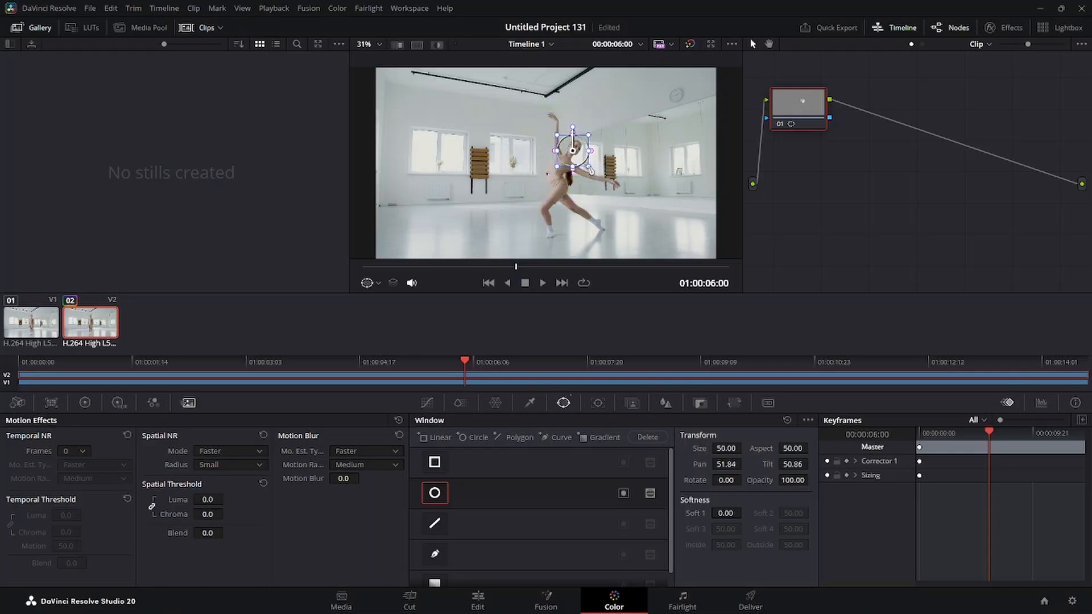
mouse_move(591, 169)
left_mouse_down()
mouse_move(596, 153)
mouse_move(606, 162)
mouse_move(590, 157)
left_mouse_up()
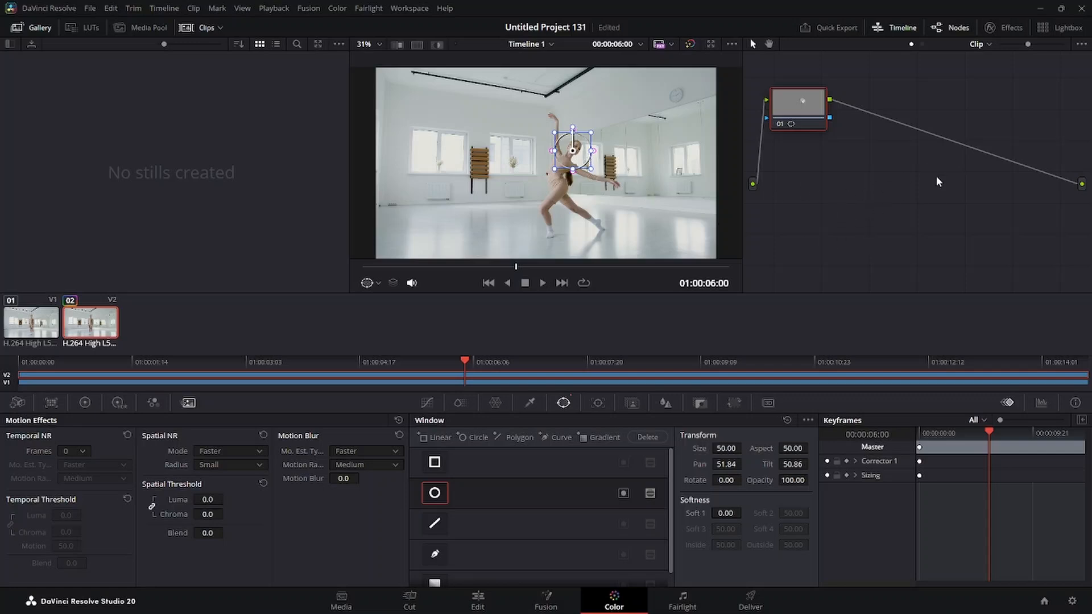
Add an alpha output to the node graph and connect node 01's alpha output to it
right_click(860, 171)
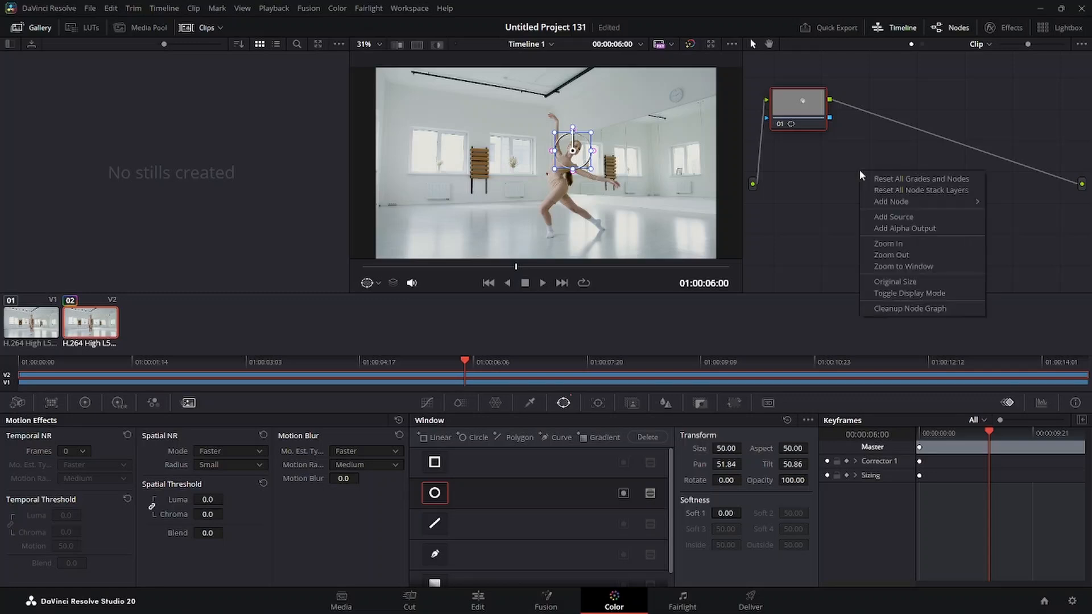
left_click(899, 230)
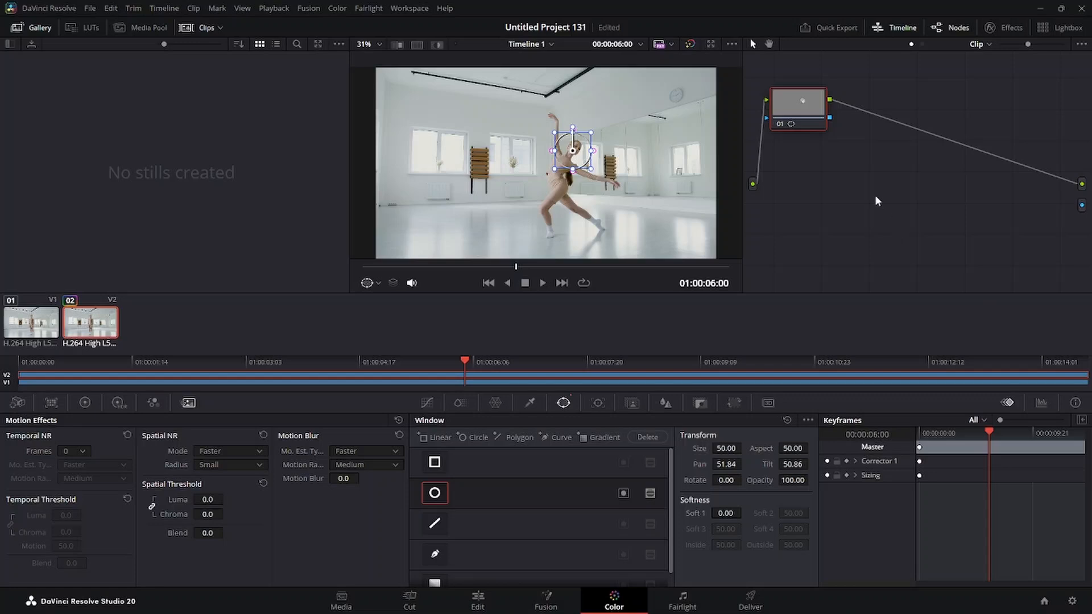
left_click_drag(831, 118, 1082, 208)
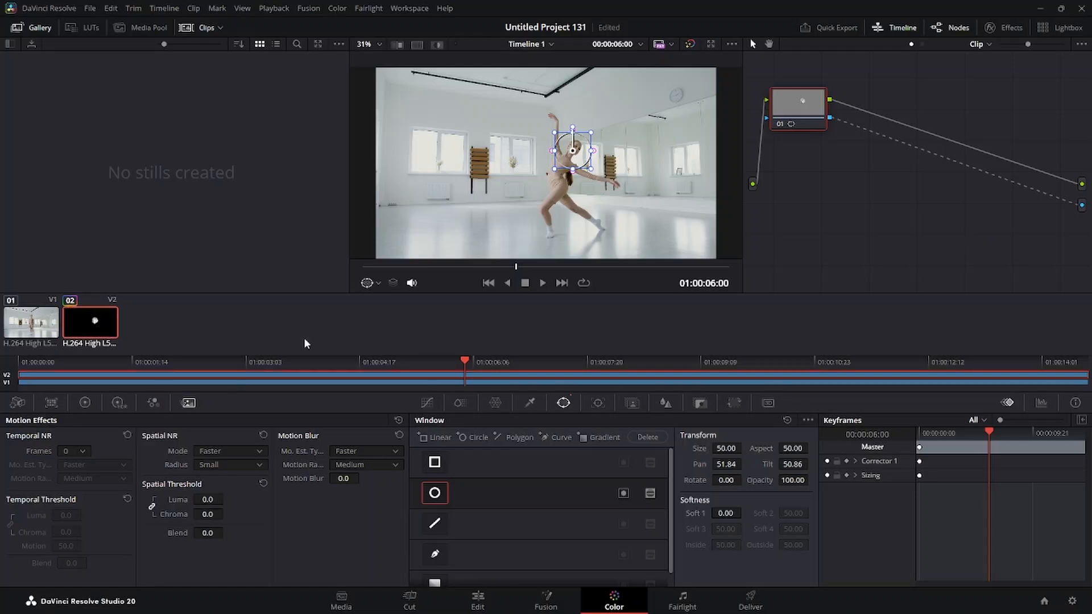
Return to the Edit page and disable the Video 1 track to isolate the masked circle
mouse_move(534, 611)
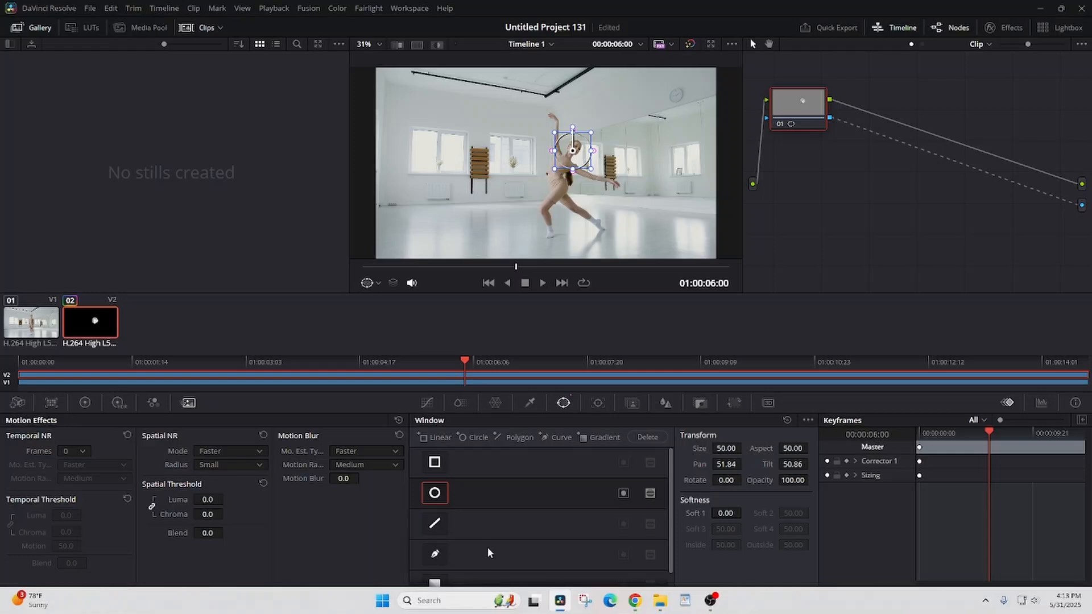
left_click(477, 598)
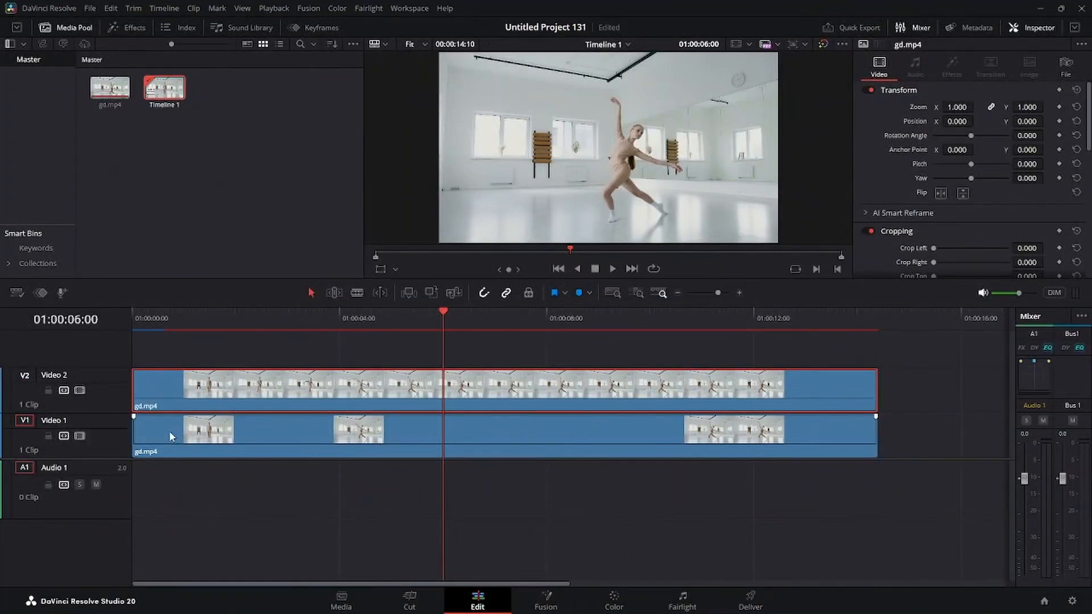
left_click(80, 436)
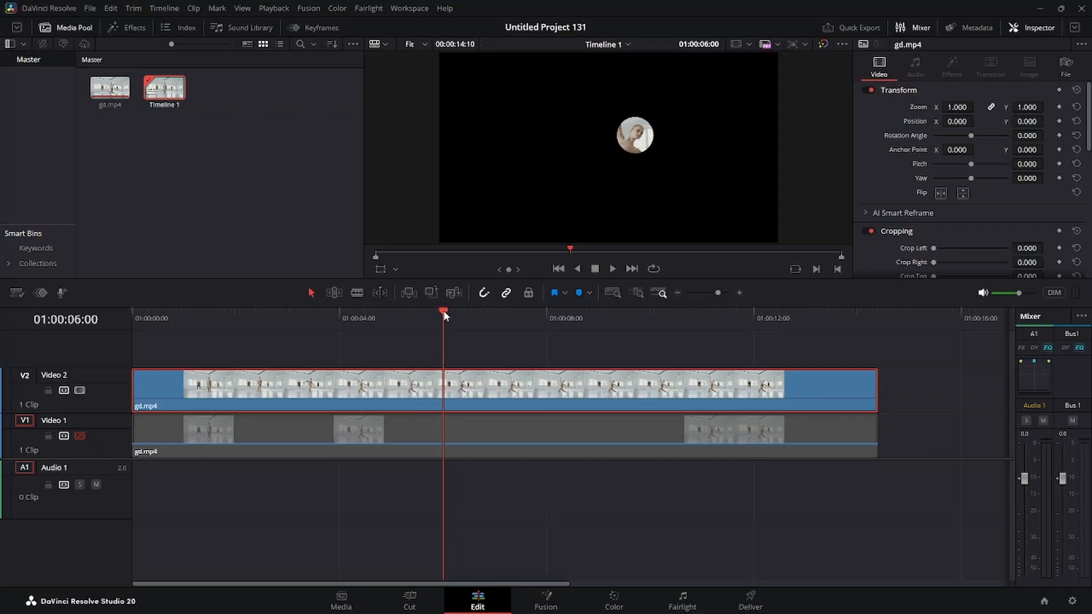
Keyframe the Video 2 clip's Transform at 01:00:05:09, and at 01:00:06:00 set Zoom to 2.000 and Position X to -110
left_click_drag(445, 314, 412, 319)
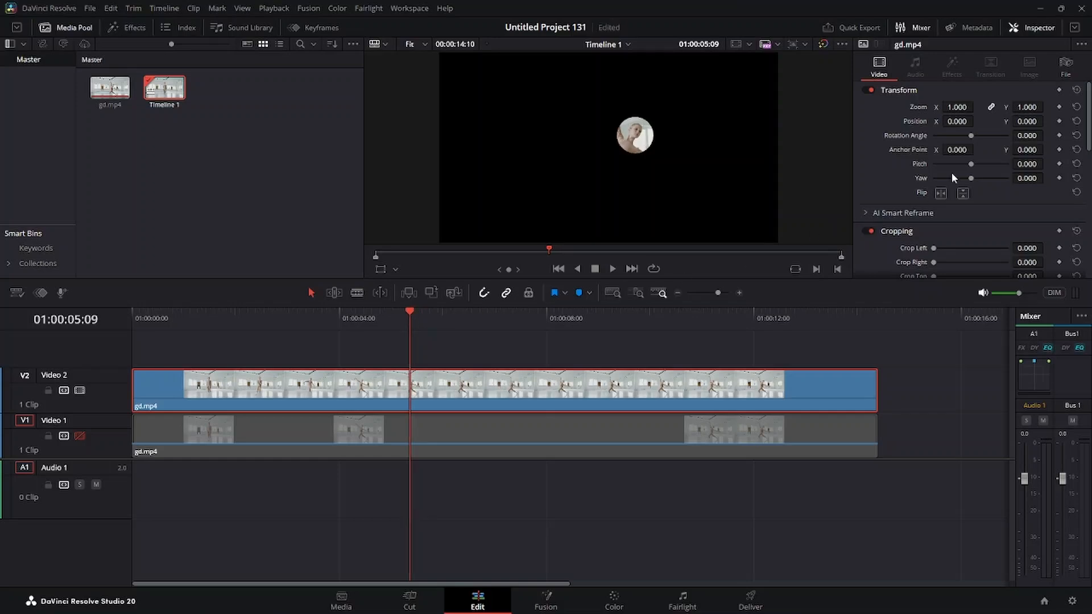
left_click(1059, 90)
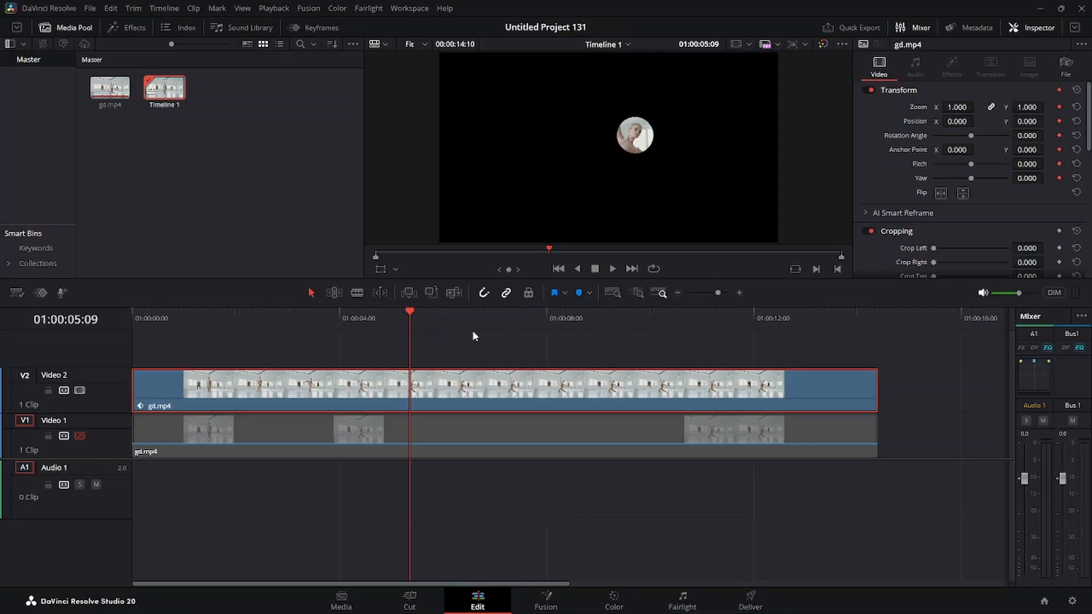
left_click_drag(409, 308, 441, 303)
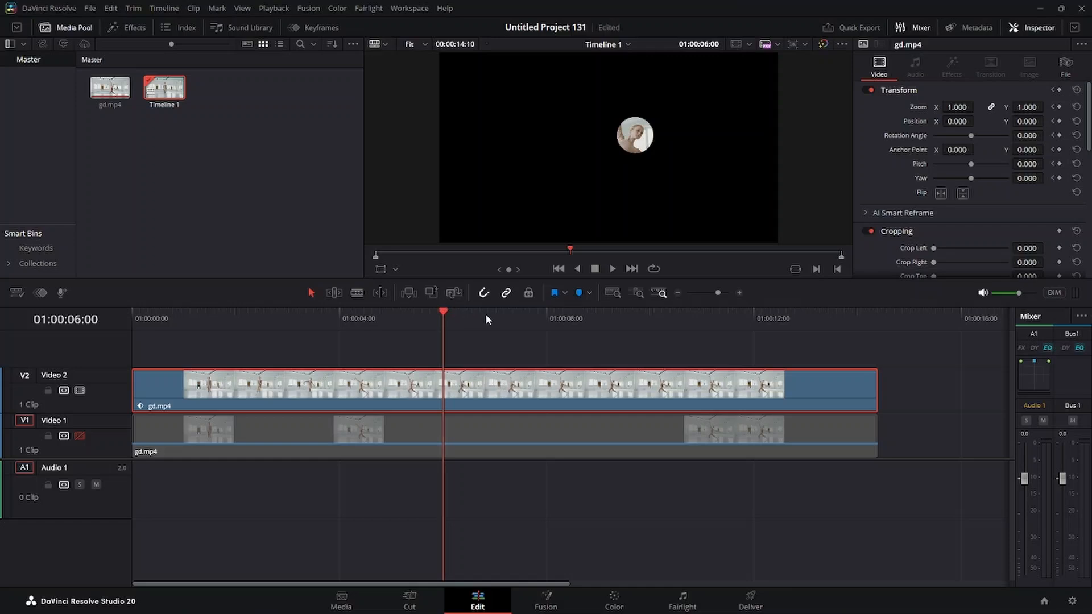
left_click_drag(958, 107, 976, 106)
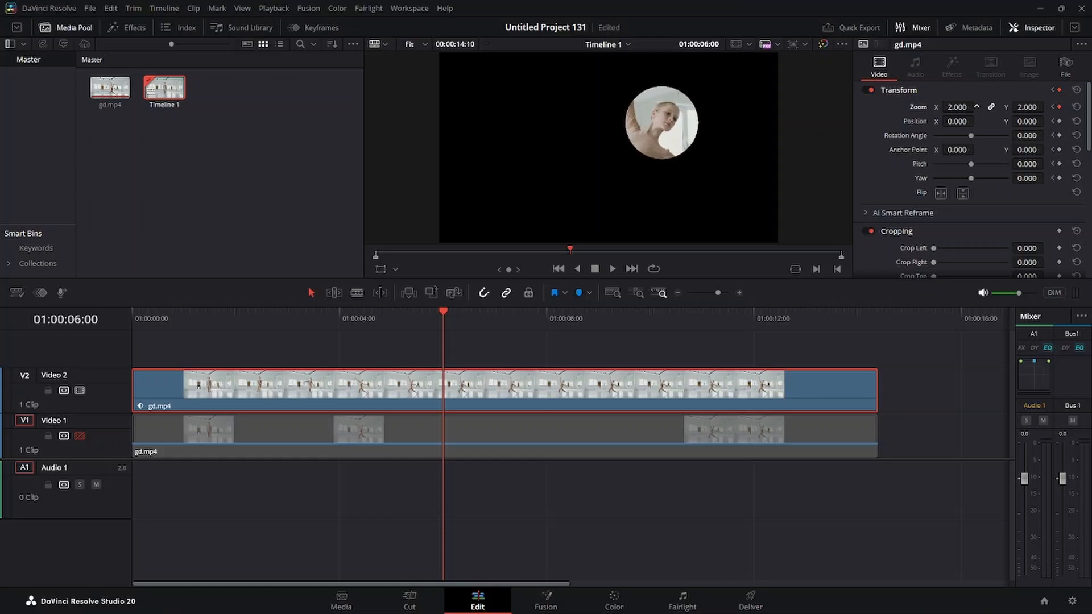
left_click_drag(976, 121, 976, 122)
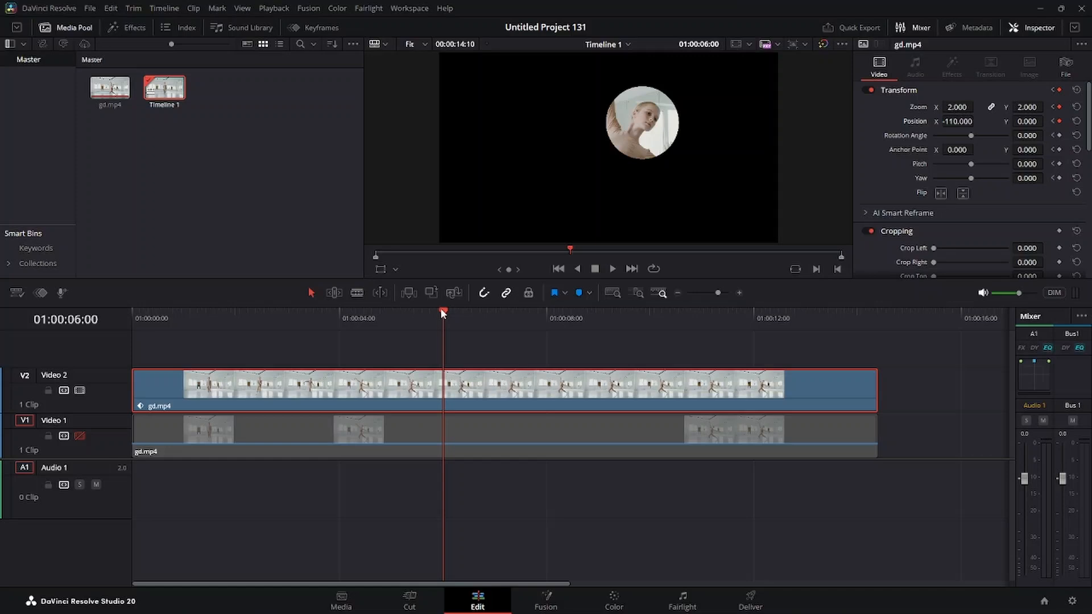
Add Transform keyframes at 01:00:07:08 to hold the enlarged circle
left_click_drag(442, 312, 512, 312)
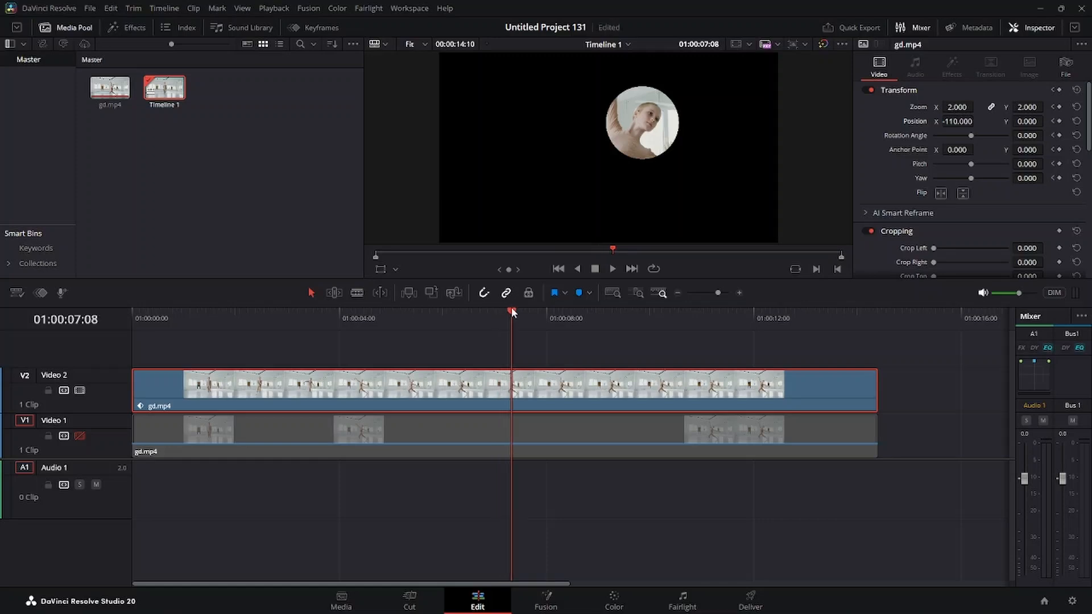
double_click(1062, 91)
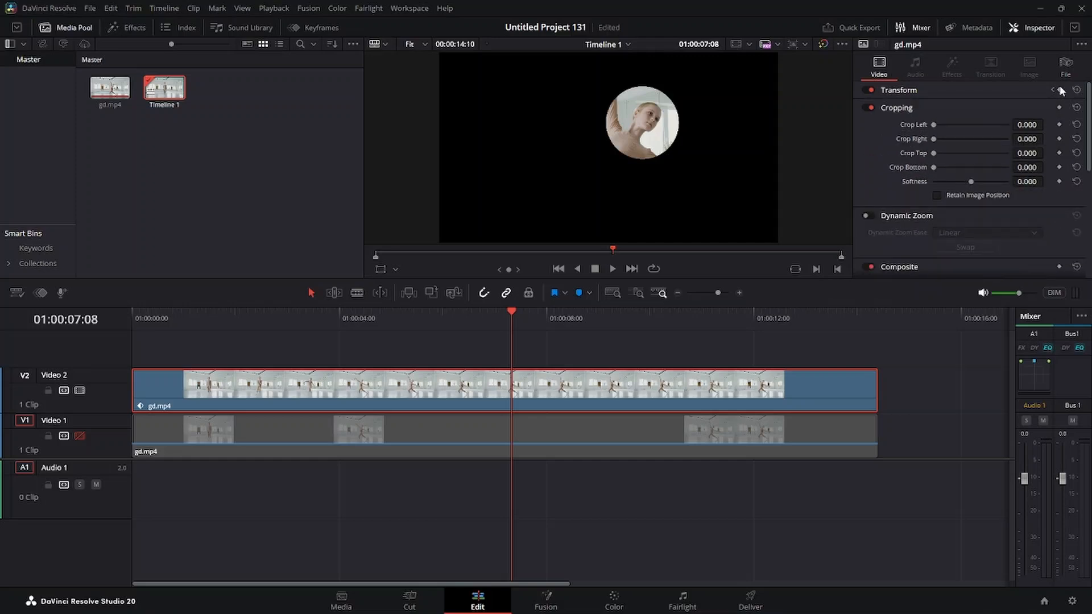
double_click(1061, 91)
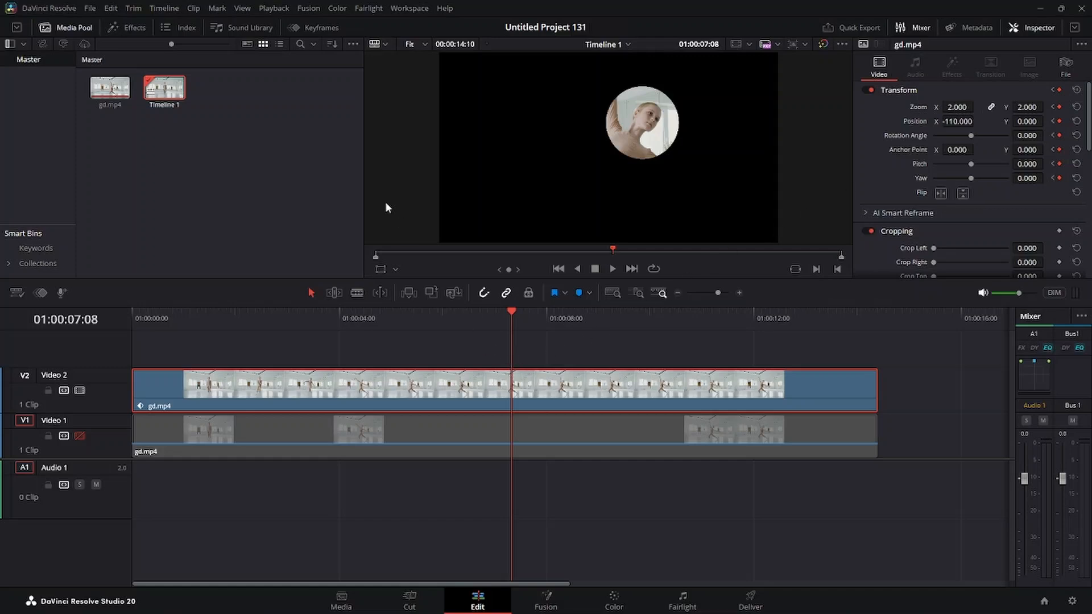
Add Transform keyframes at 01:00:08:01 and reset Zoom to 1.000 and Position to 0.000 there
left_click(315, 25)
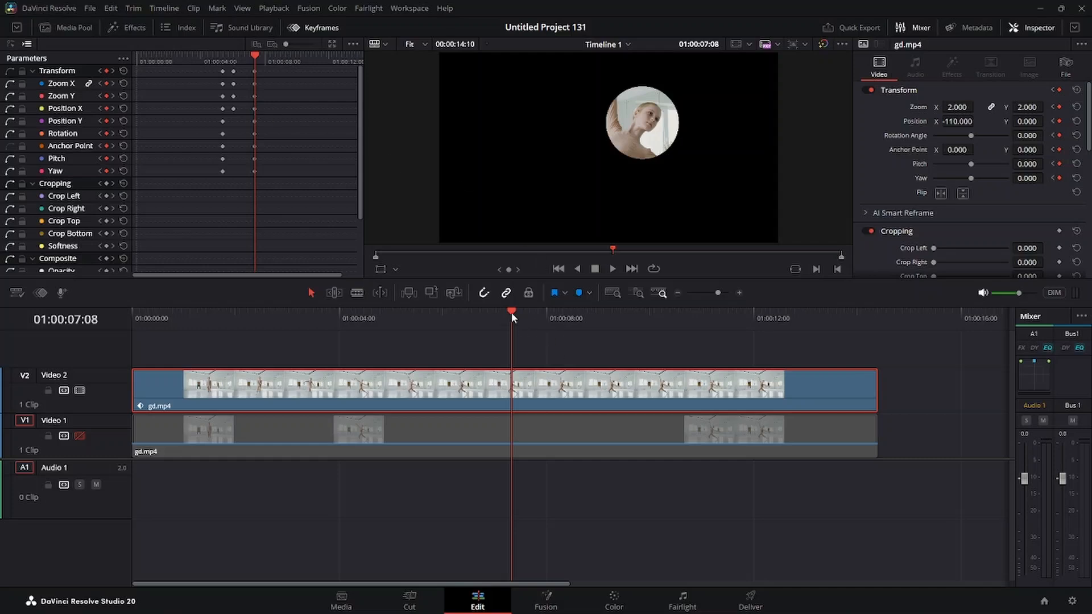
left_click_drag(511, 312, 549, 312)
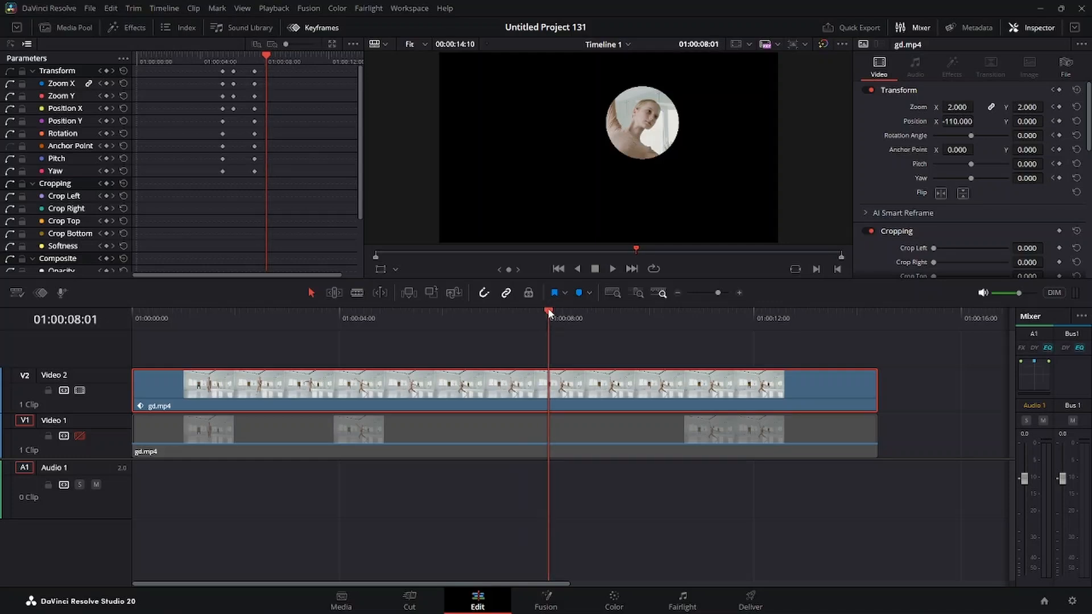
left_click(1059, 90)
double_click(923, 107)
double_click(920, 122)
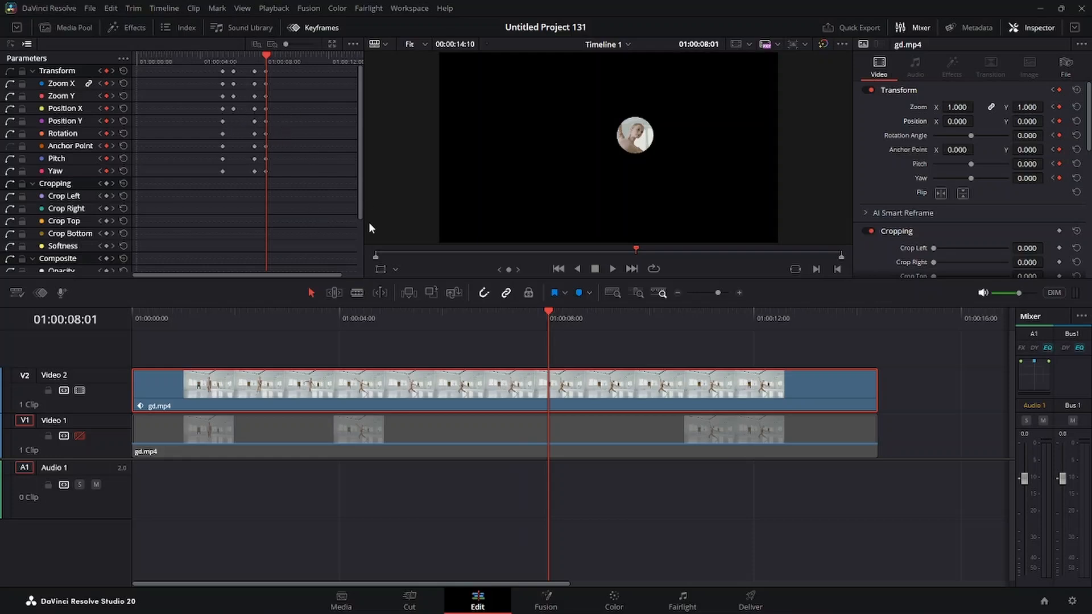
left_click(322, 28)
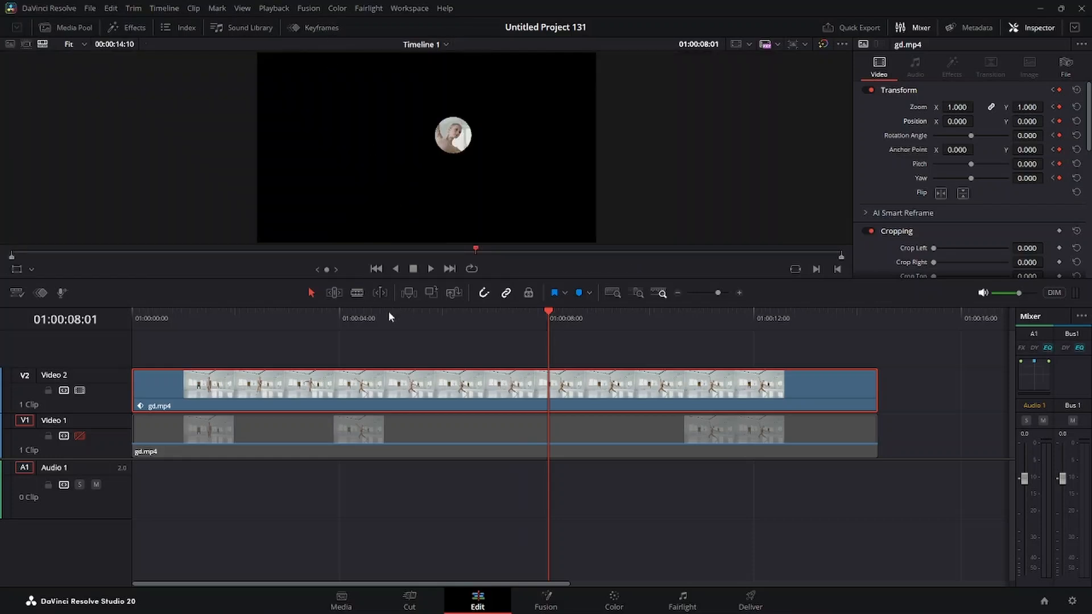
Re-enable the Video 1 track beneath the masked clip
left_click(79, 434)
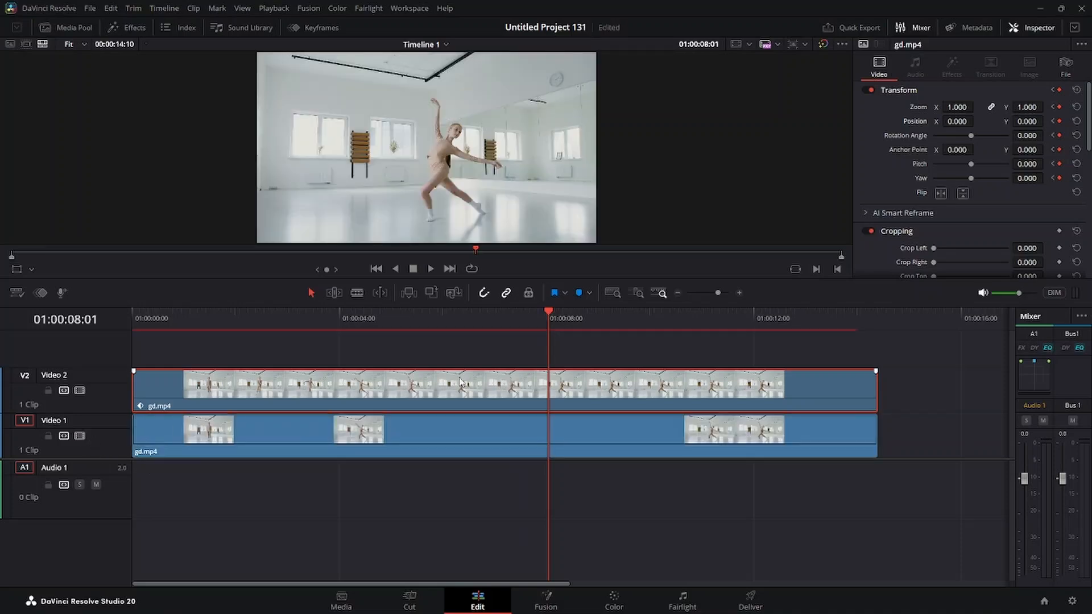
key("ctrl+s")
Play the timeline from the start to examine the circle's zoom animation over the dancer's head
key("Home")
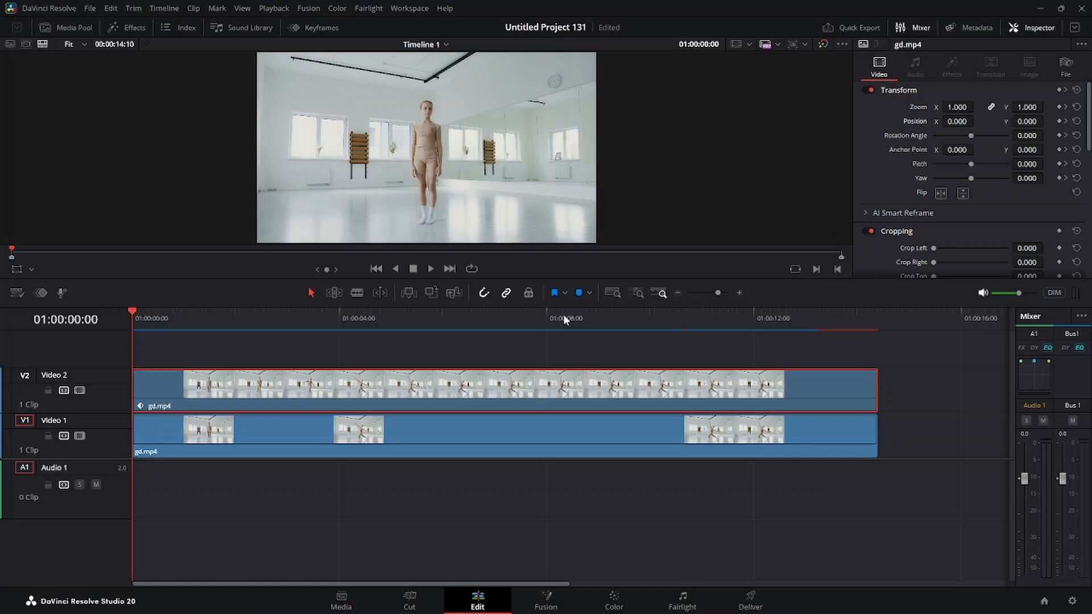
key("space")
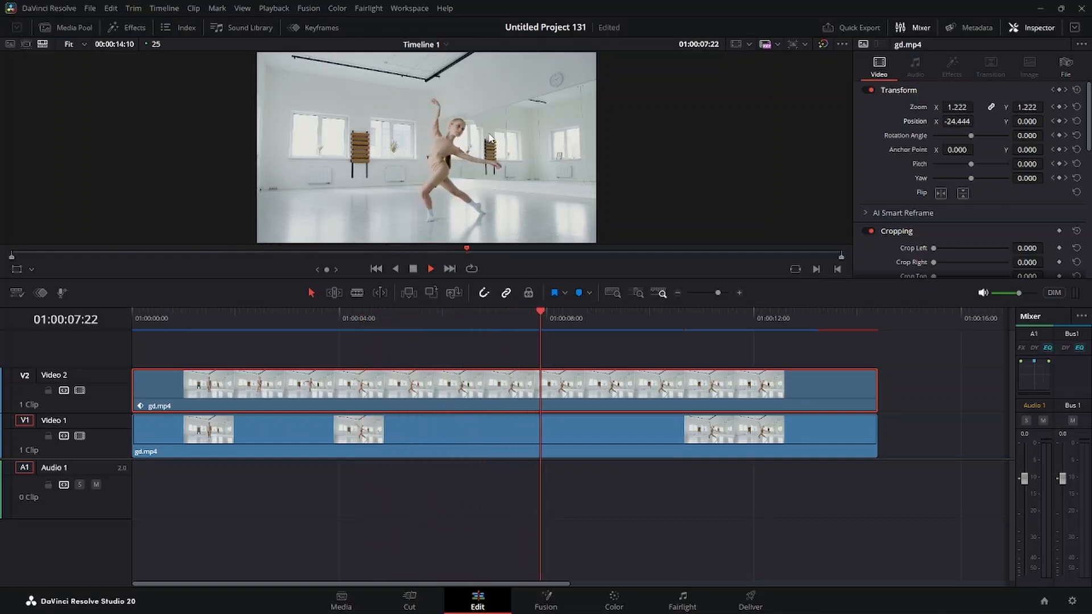
left_click(413, 270)
left_click_drag(687, 309, 50, 336)
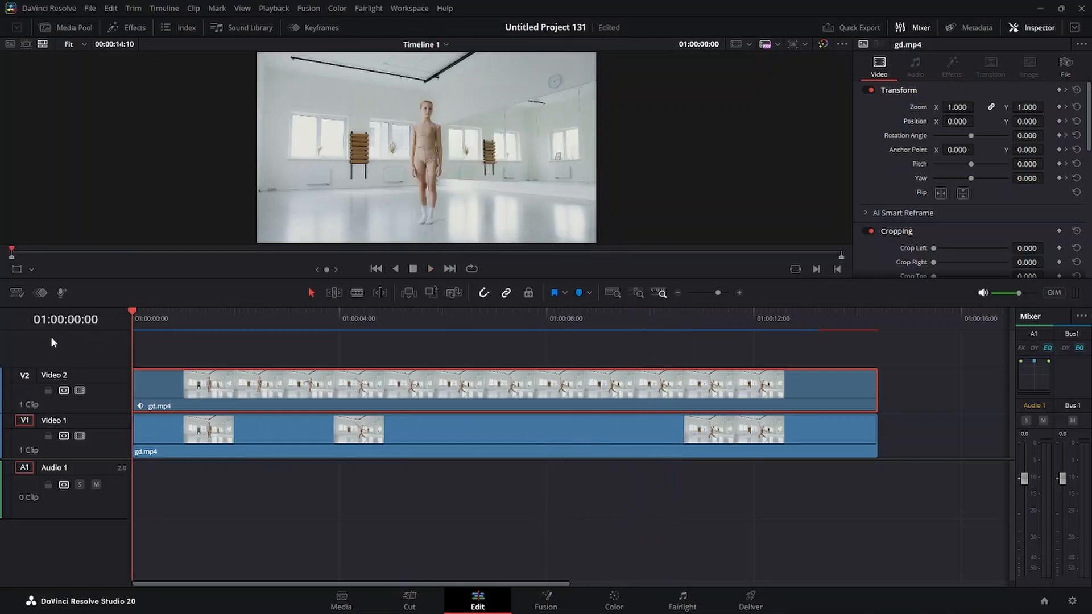
left_click(431, 269)
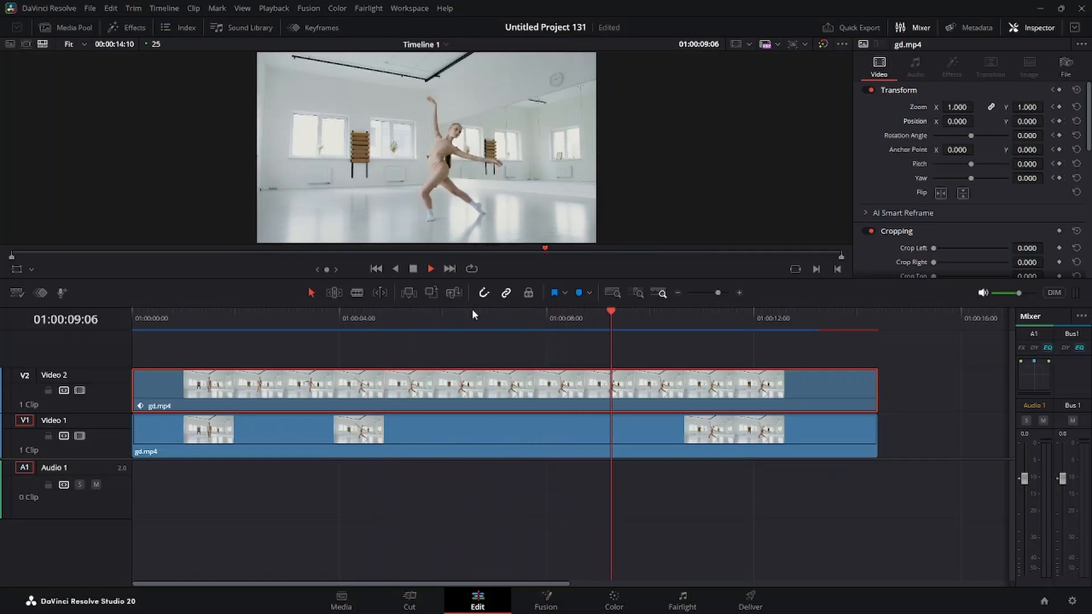
left_click(413, 268)
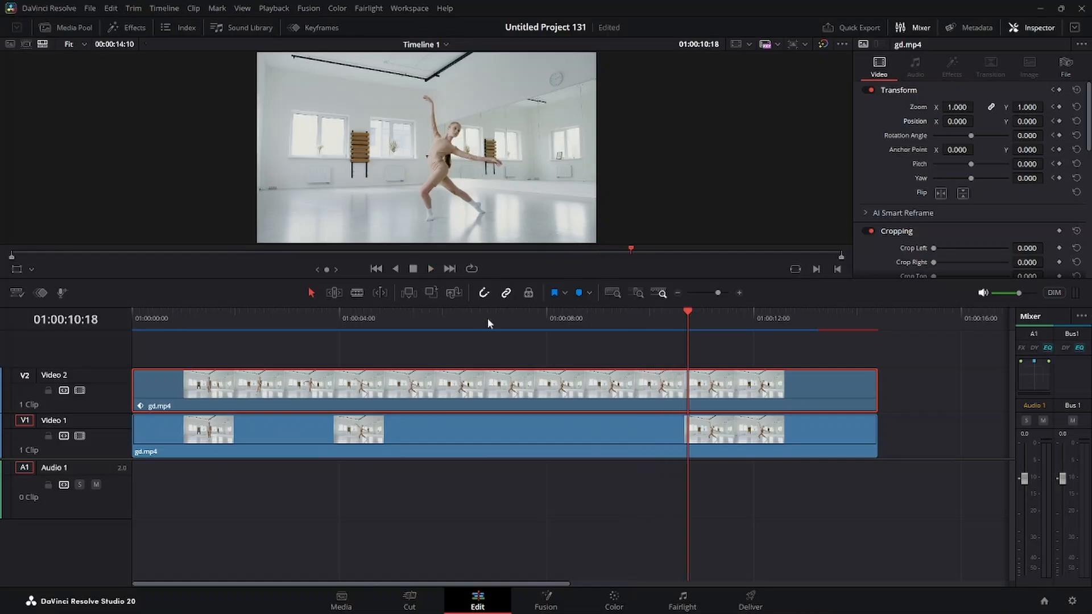
left_click_drag(685, 311, 74, 359)
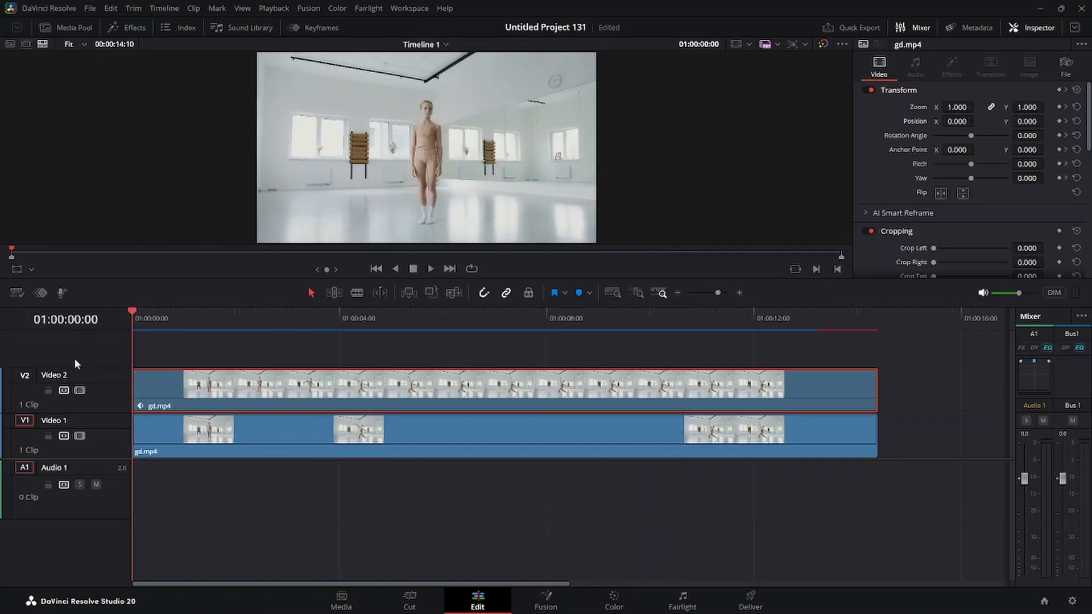